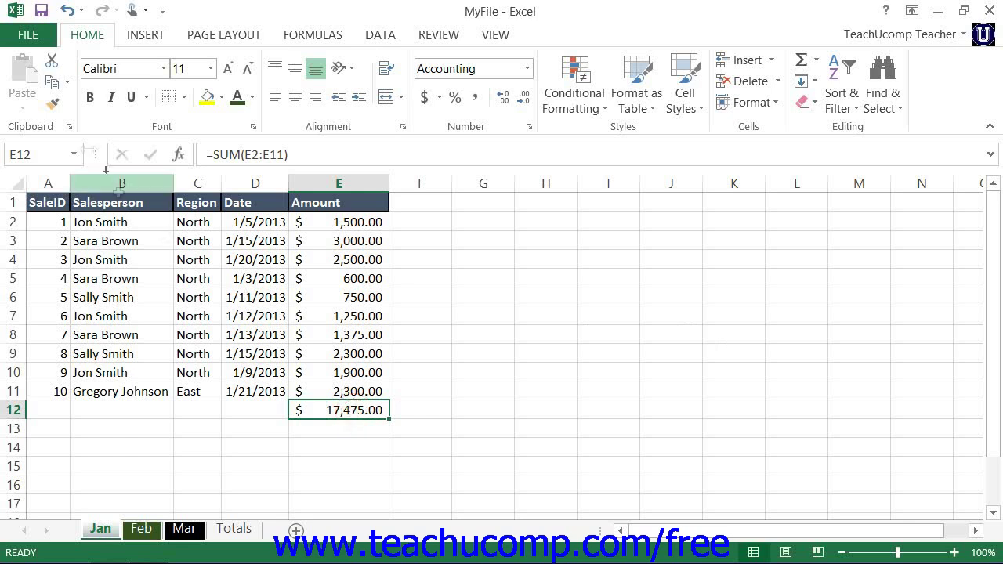
- Copy the January total of 17,475.00 from Jan E12 and select cell A2 on Totals
click(54, 83)
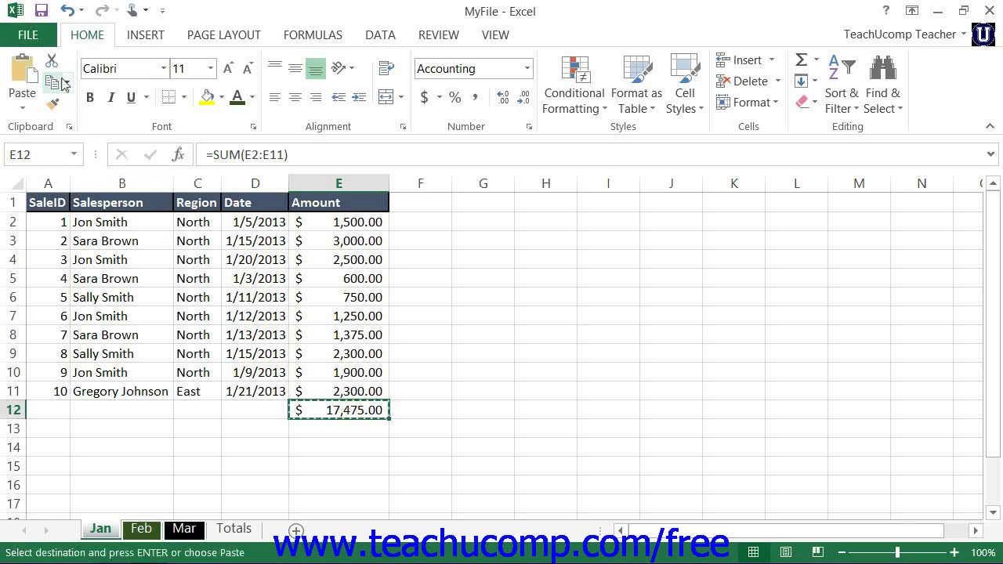
click(234, 528)
click(127, 219)
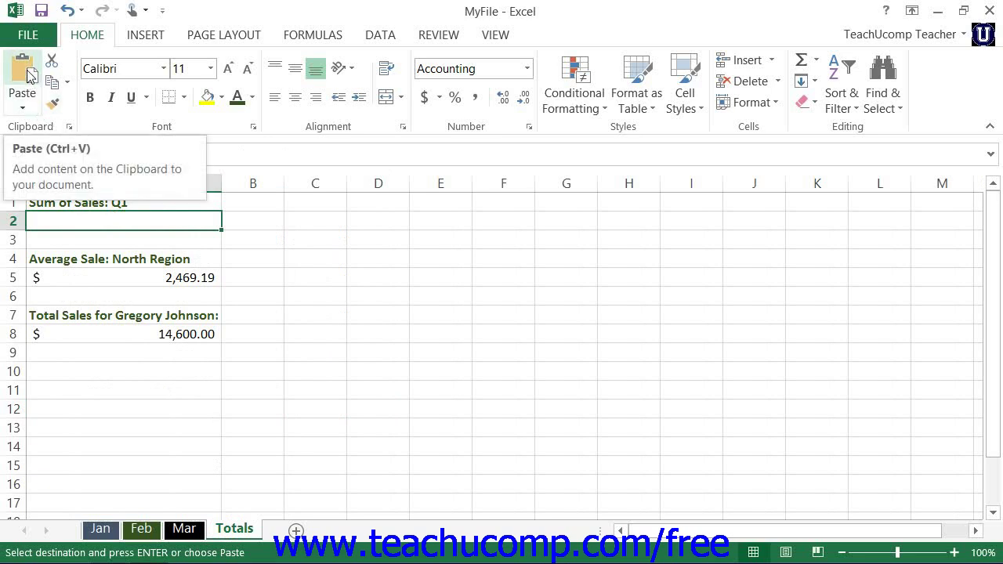
- Open Paste Special from the Paste dropdown and choose Values as the paste type
click(24, 109)
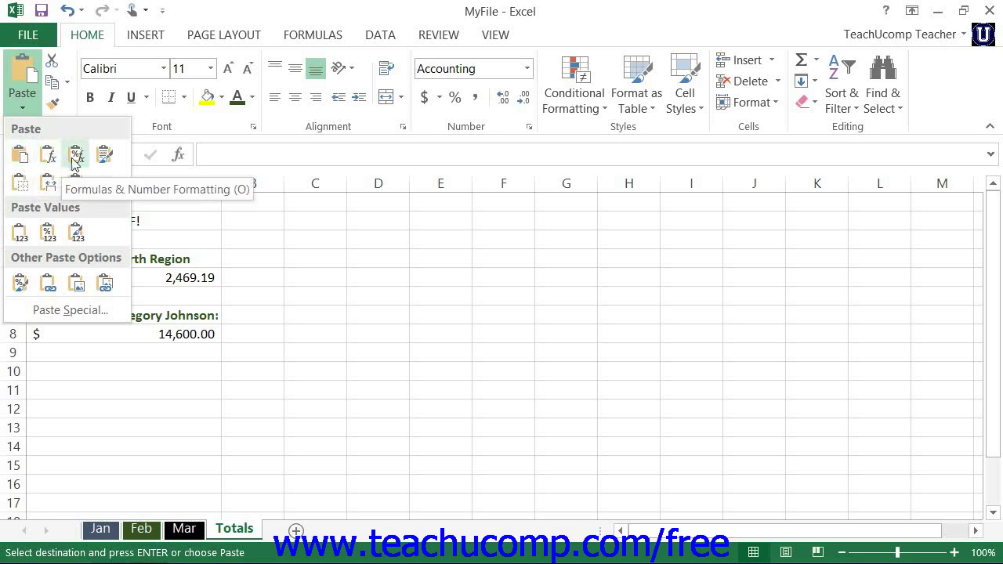
click(52, 311)
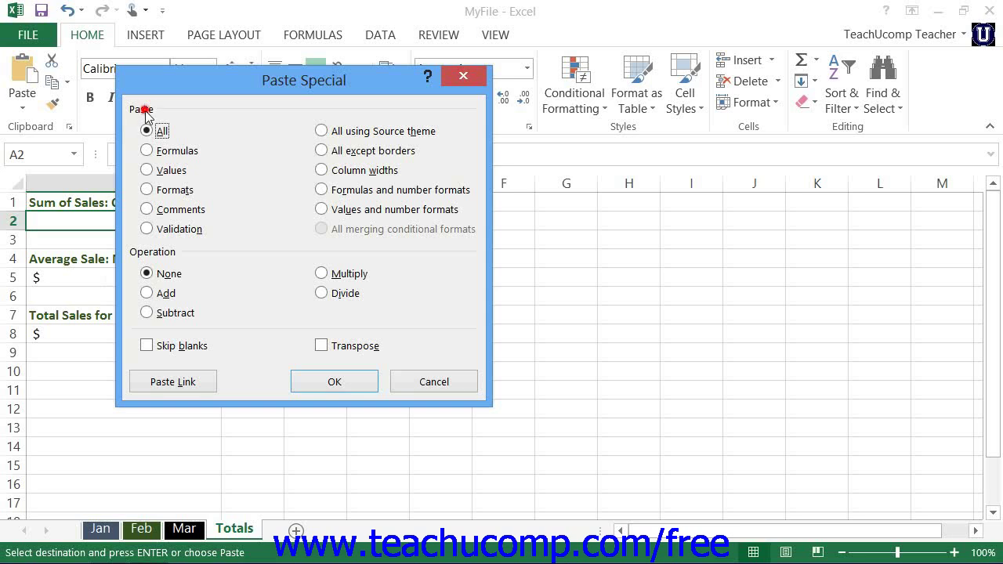
click(146, 171)
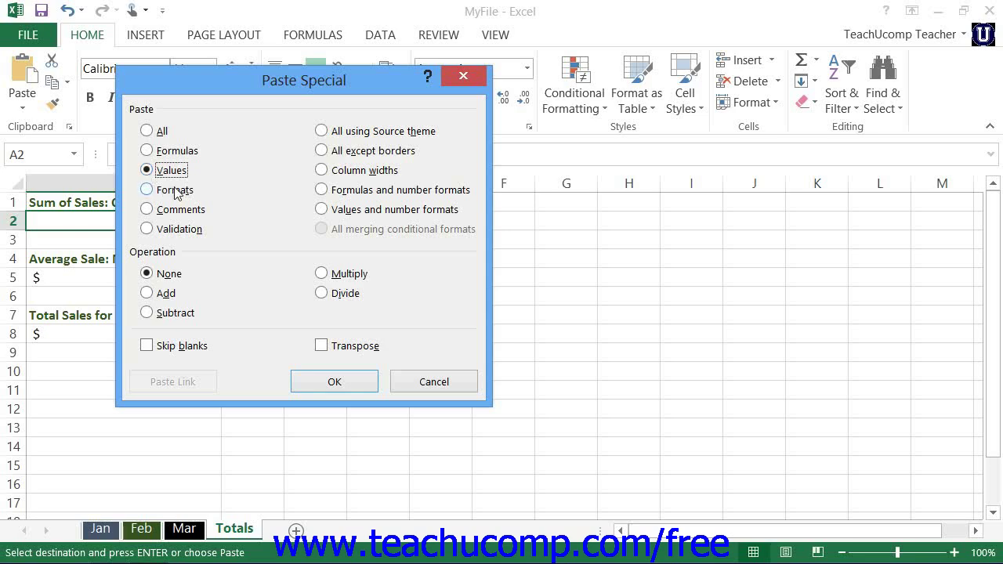
- Confirm the Values paste so Totals A2 holds 17,475.00
click(334, 383)
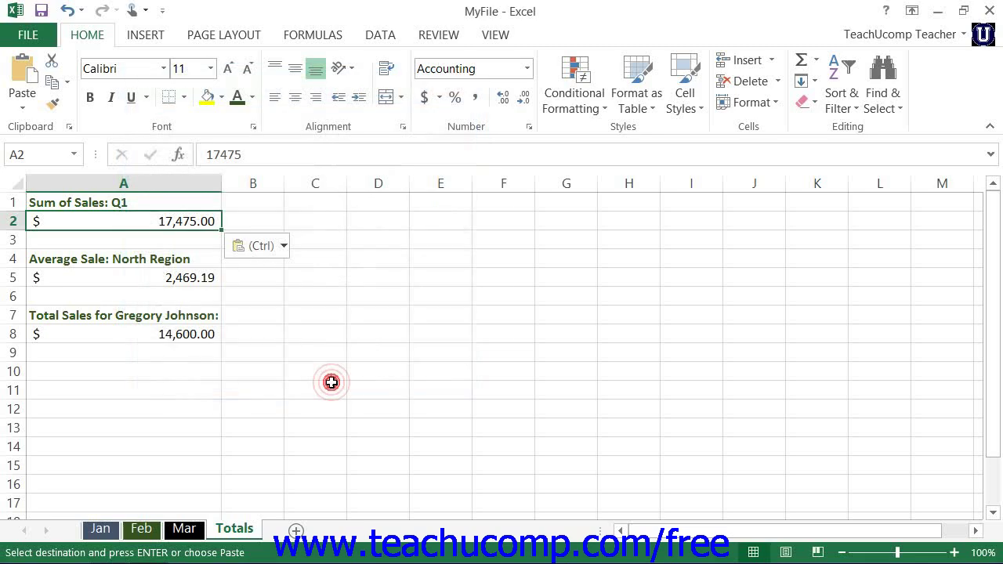
- Copy the February total of 21,074.00 from Feb E12 and open Paste Special on Totals A2
click(141, 530)
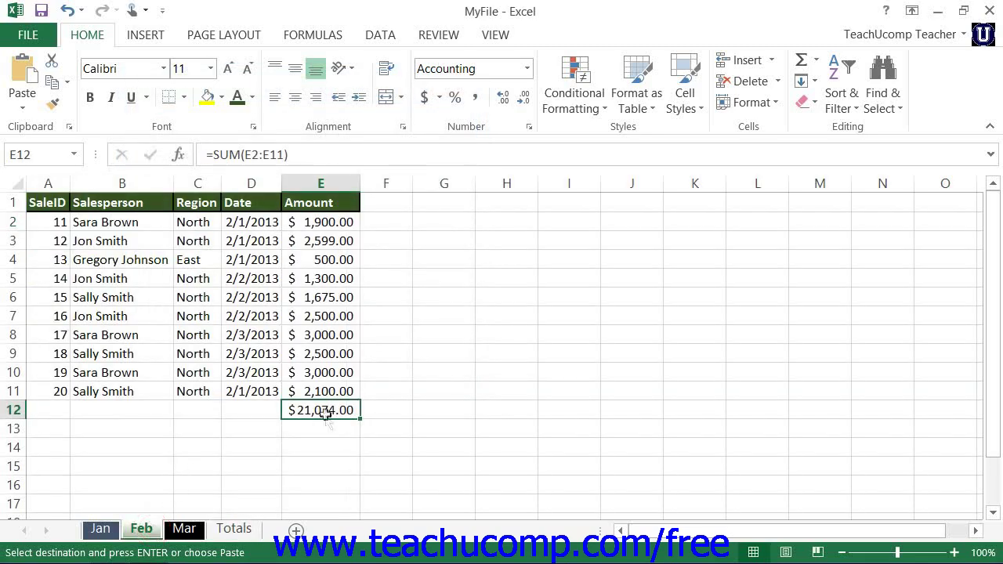
click(52, 82)
click(233, 529)
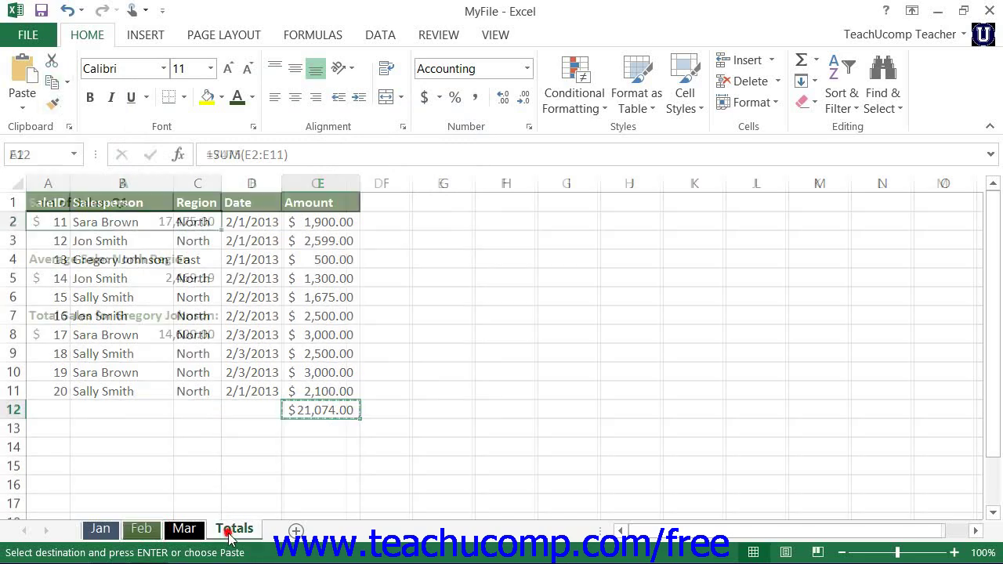
click(117, 227)
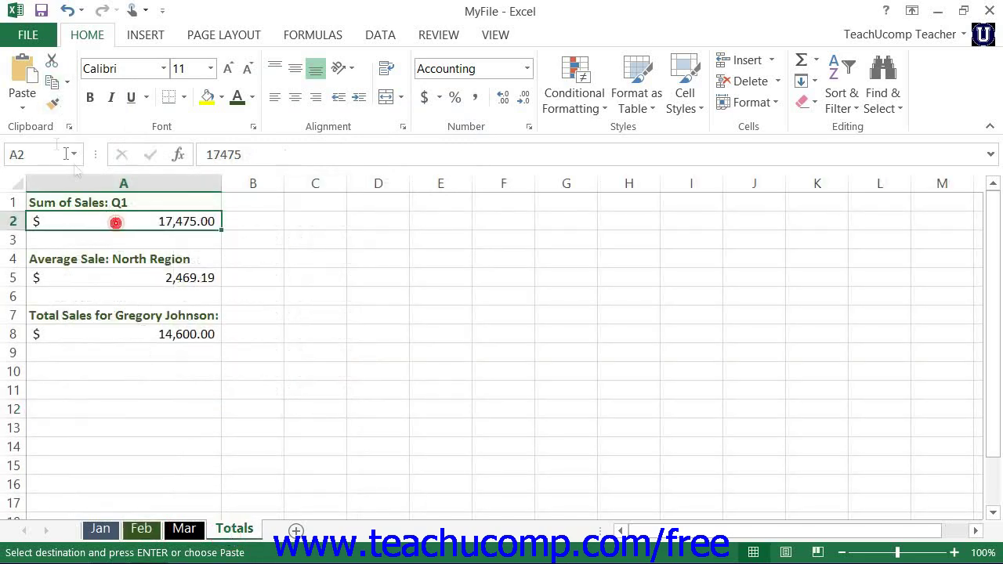
click(23, 106)
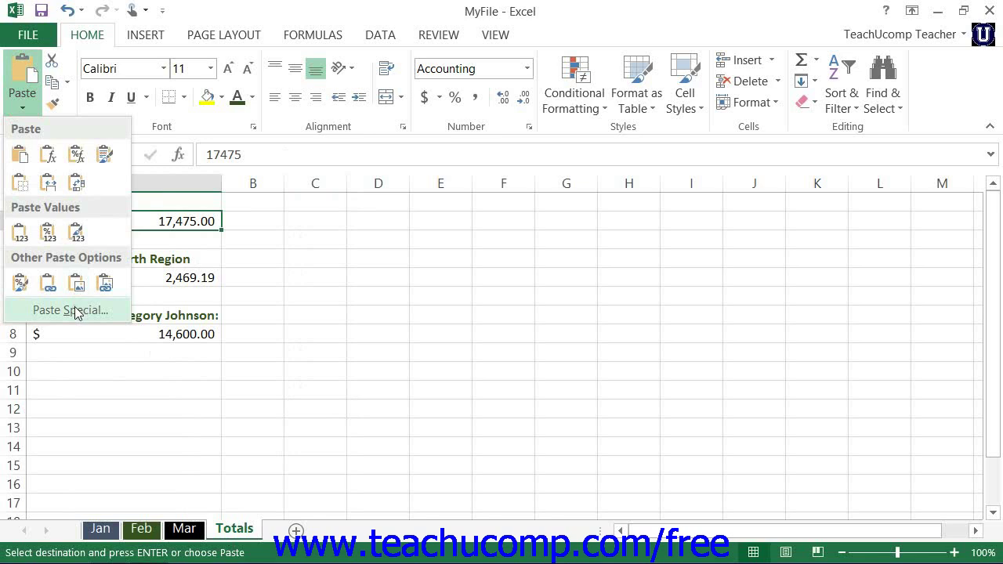
click(75, 311)
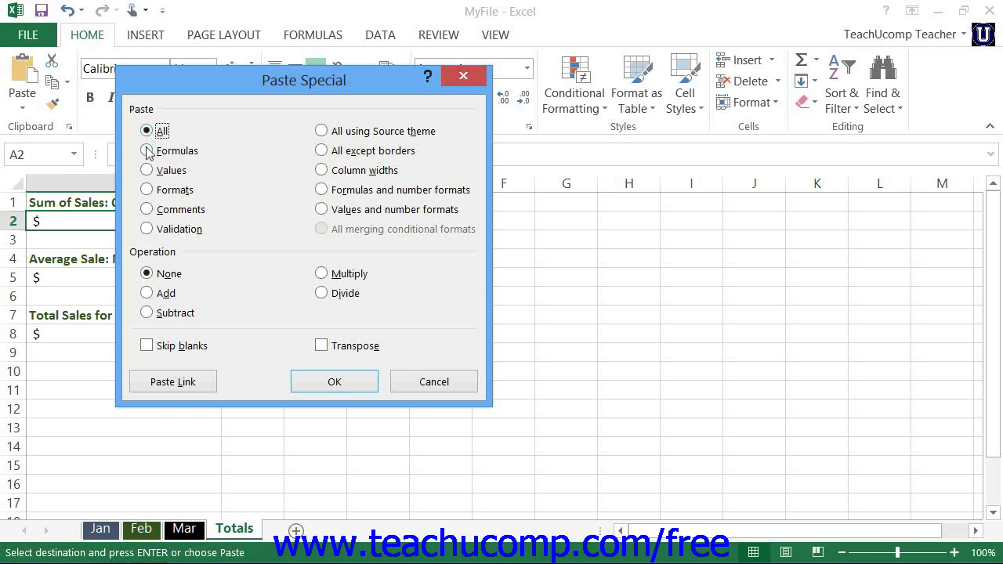
- Pick Formulas briefly, then settle on Values as the paste type
click(147, 150)
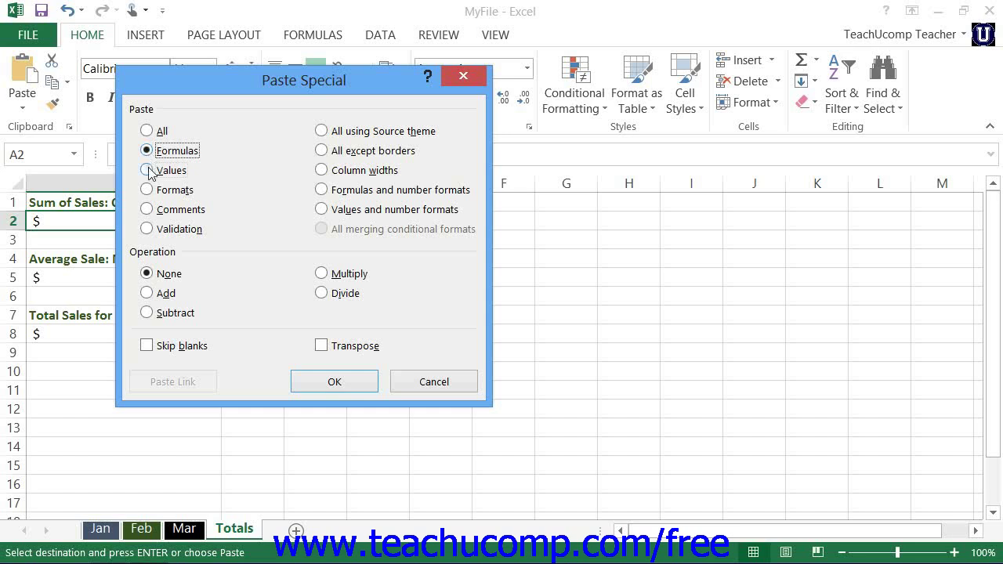
click(148, 170)
- Apply the Add operation so A2 shows 38,549.00
click(166, 293)
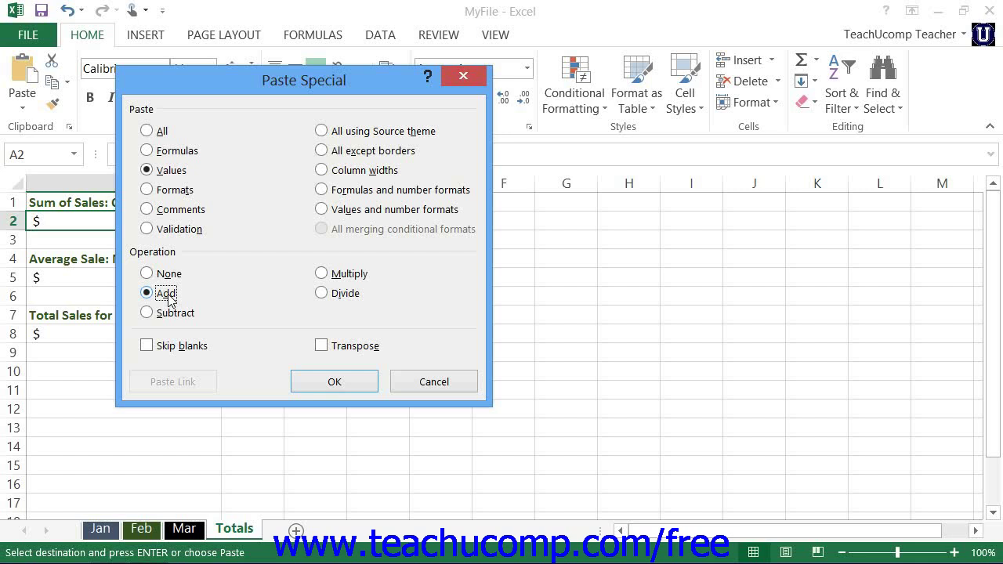
click(339, 384)
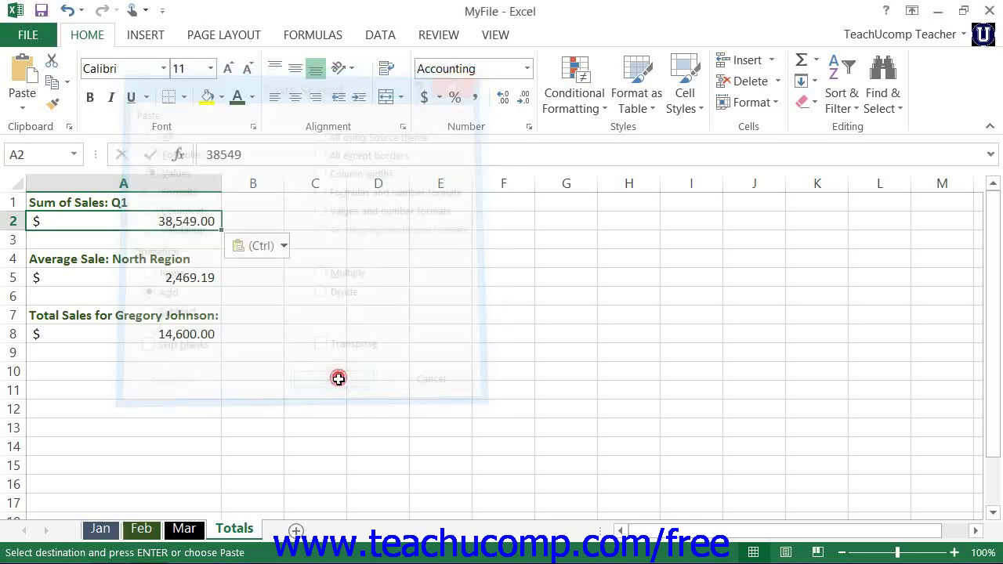
- Copy the March total of 40,250.00 from Mar E12 and open Paste Special on Totals
click(185, 529)
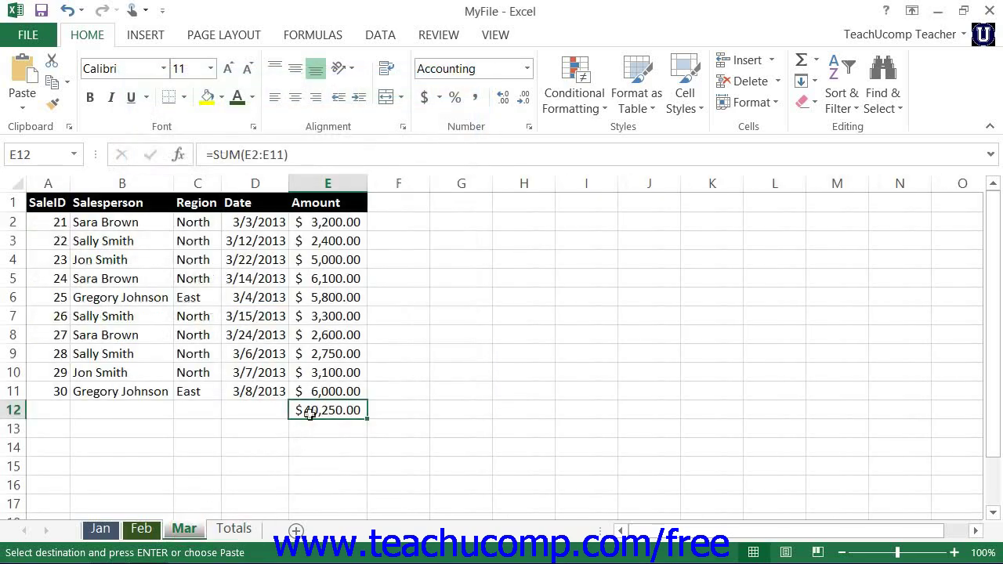
click(52, 83)
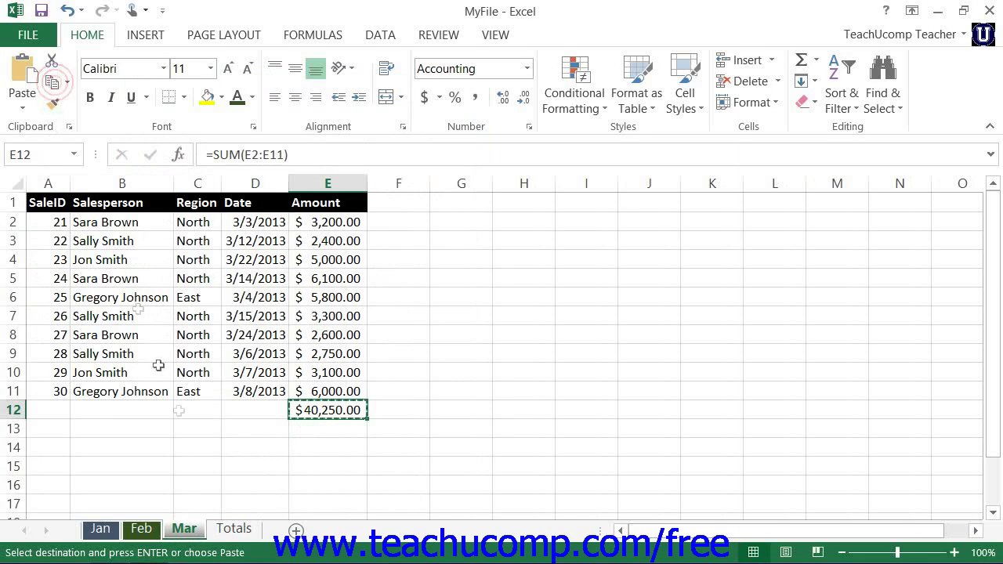
click(234, 528)
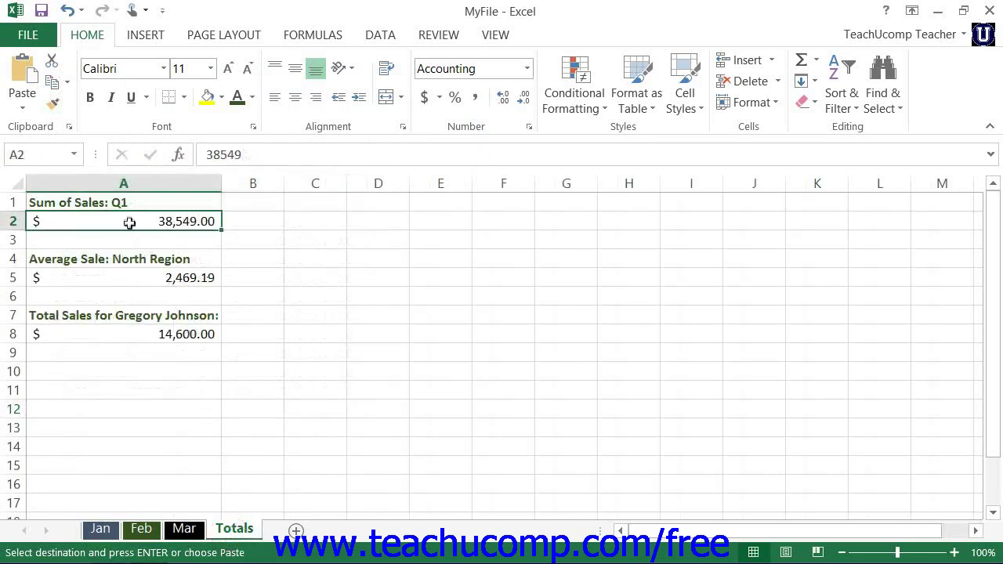
click(22, 103)
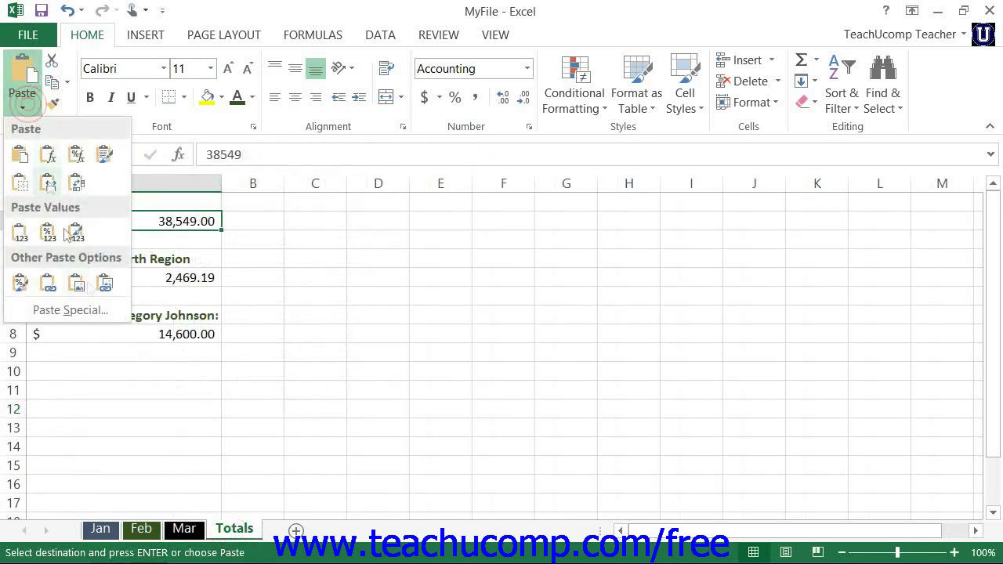
click(88, 310)
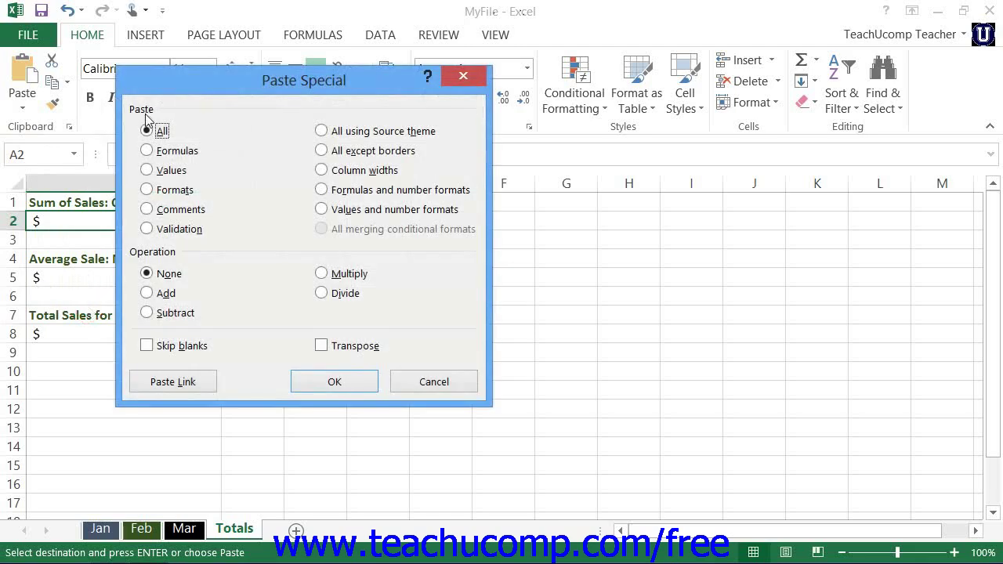
- Preview the Formats, Comments and Validation paste types, ending on All using Source theme
click(146, 119)
click(150, 190)
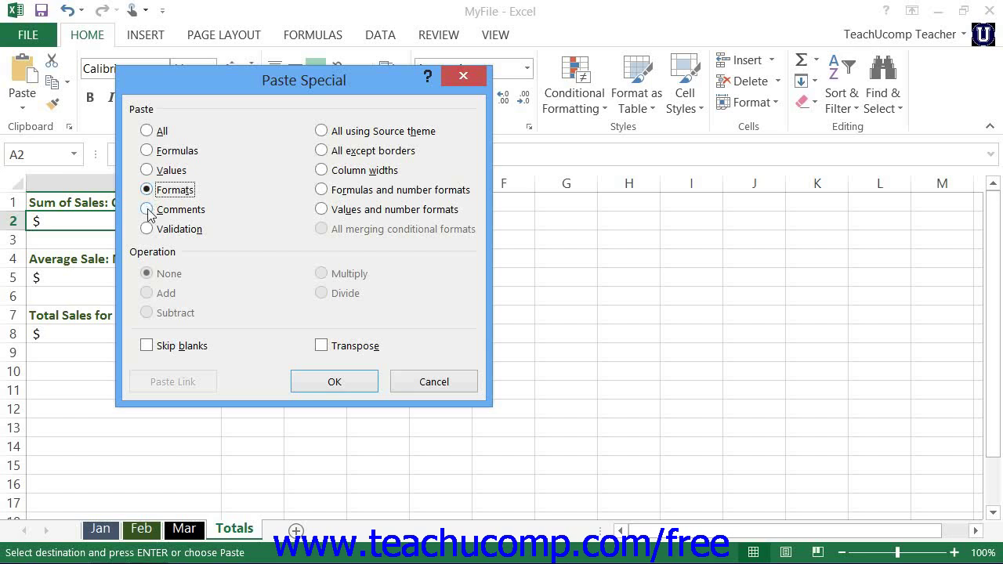
click(150, 213)
click(149, 230)
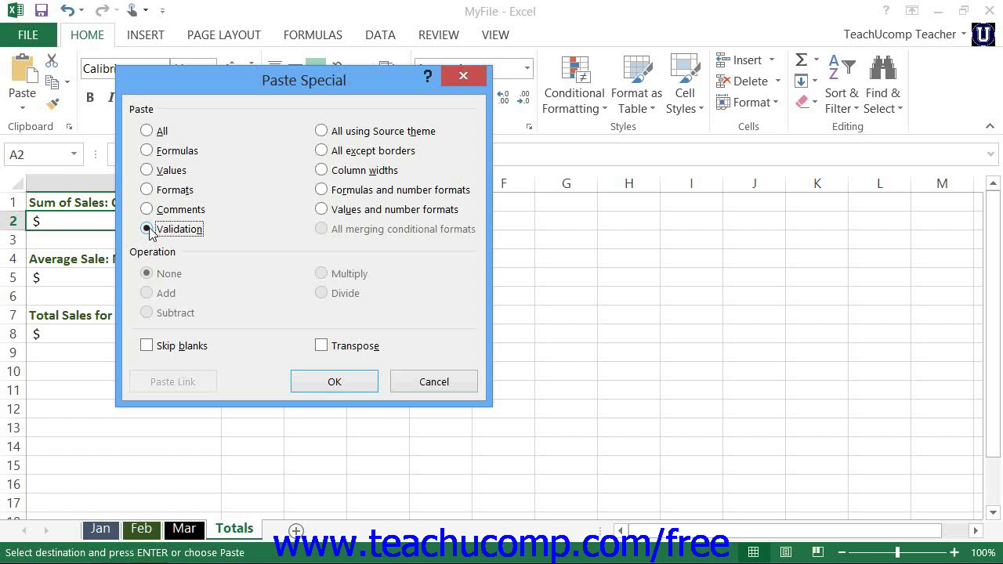
click(322, 132)
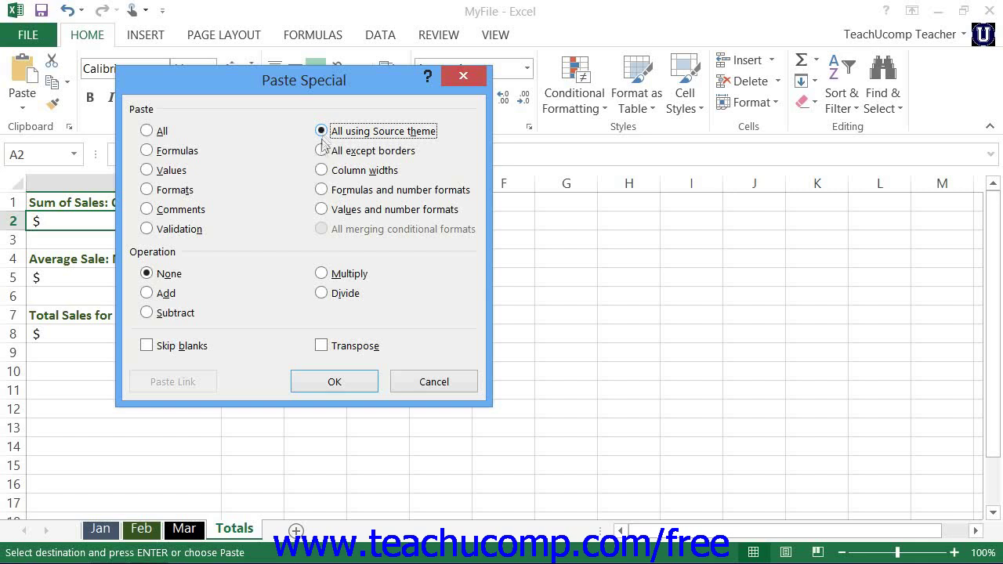
- Preview All except borders, Column widths and Formulas and number formats, ending on Values and number formats with Skip blanks ticked
click(322, 150)
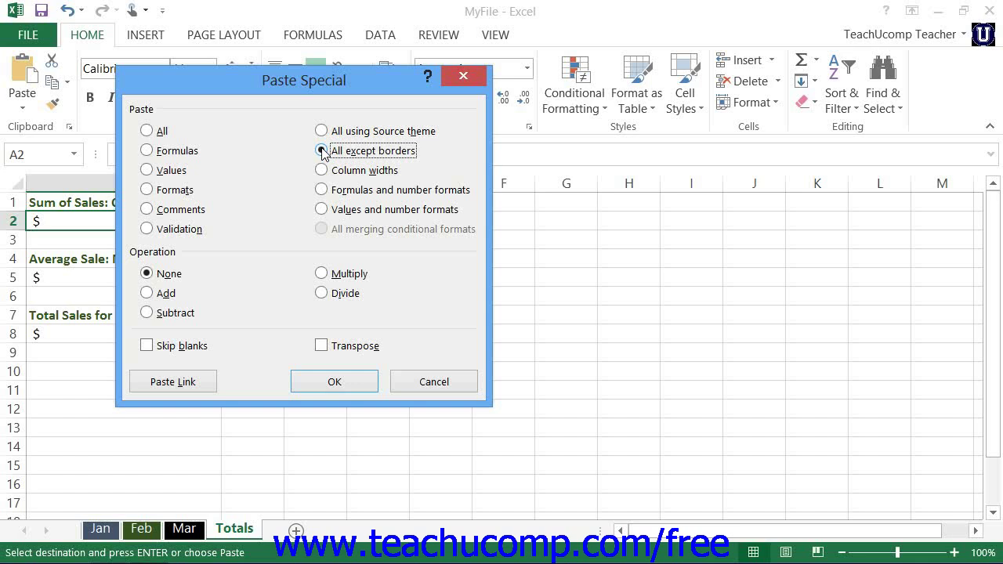
click(322, 170)
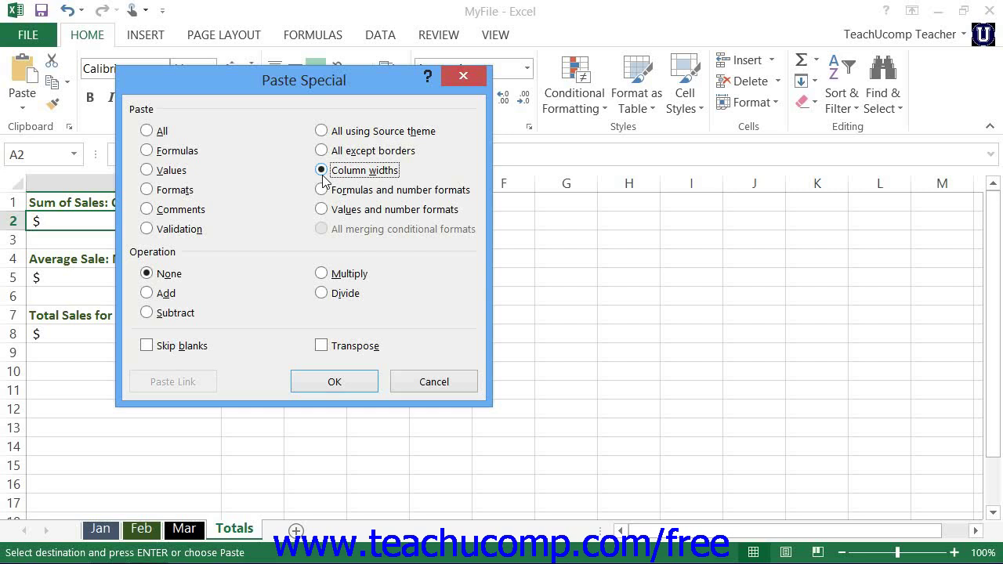
click(325, 191)
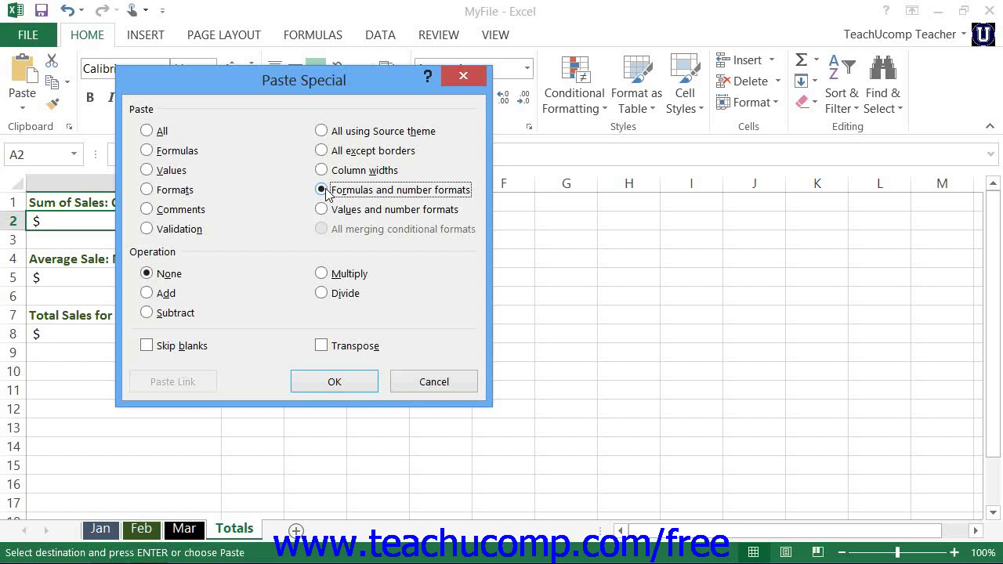
click(327, 210)
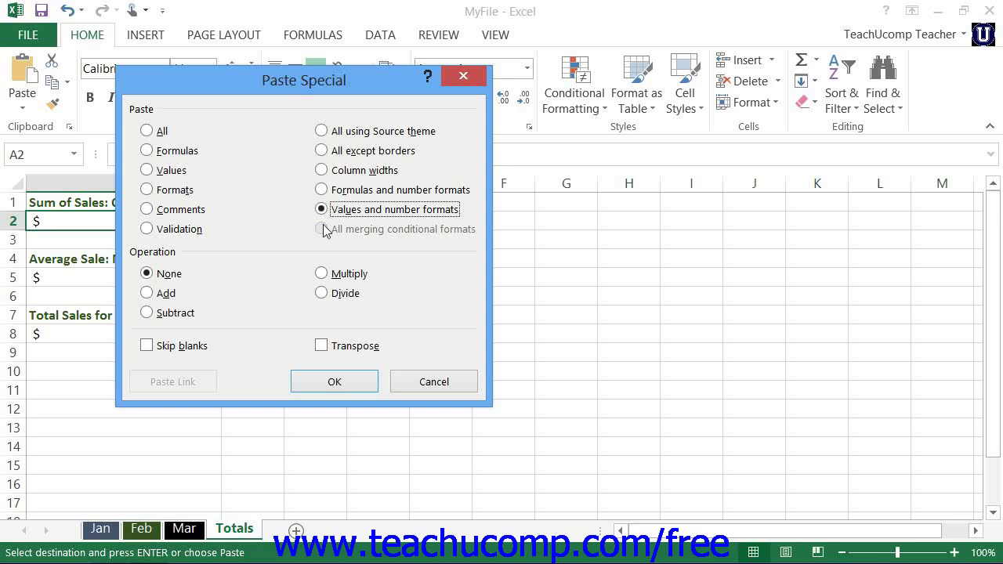
click(323, 229)
click(146, 346)
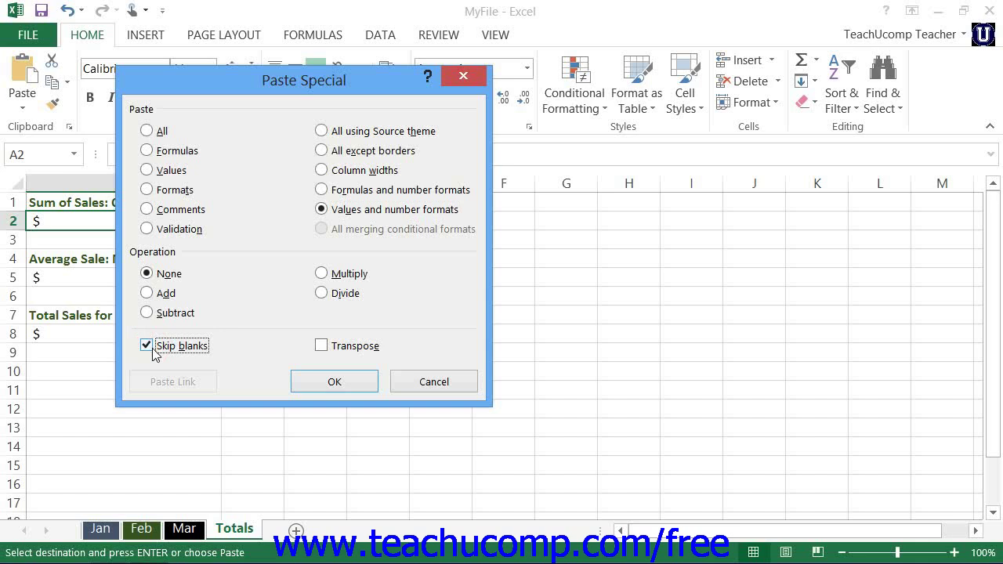
click(147, 345)
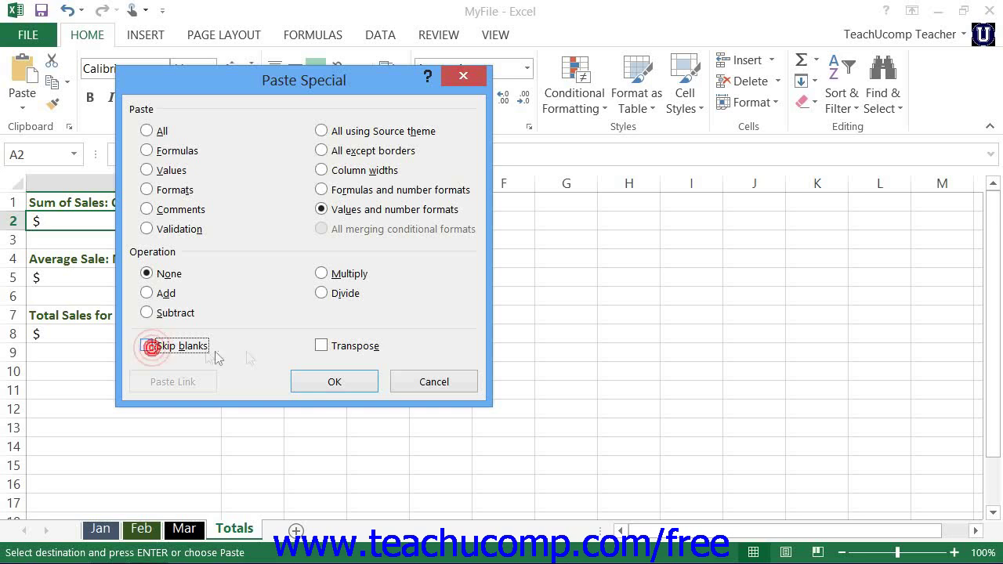
click(321, 346)
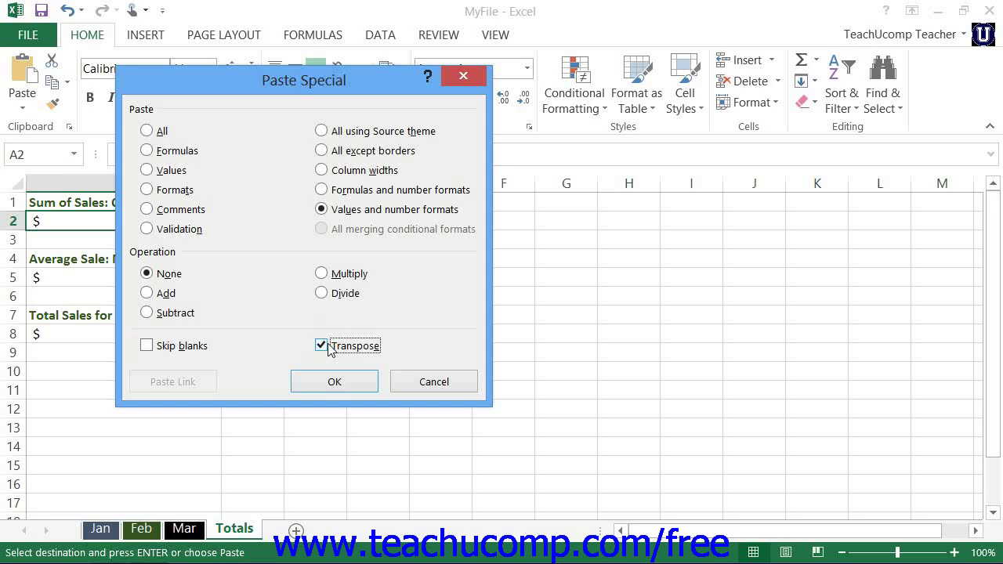
click(327, 347)
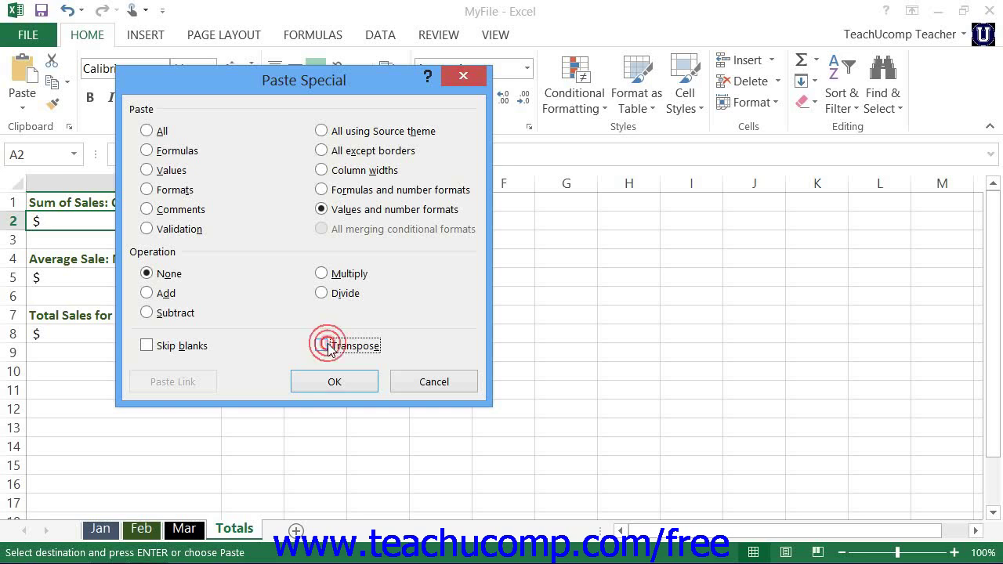
- Paste March's value with Add so Totals A2 reaches 78,799.00
click(148, 170)
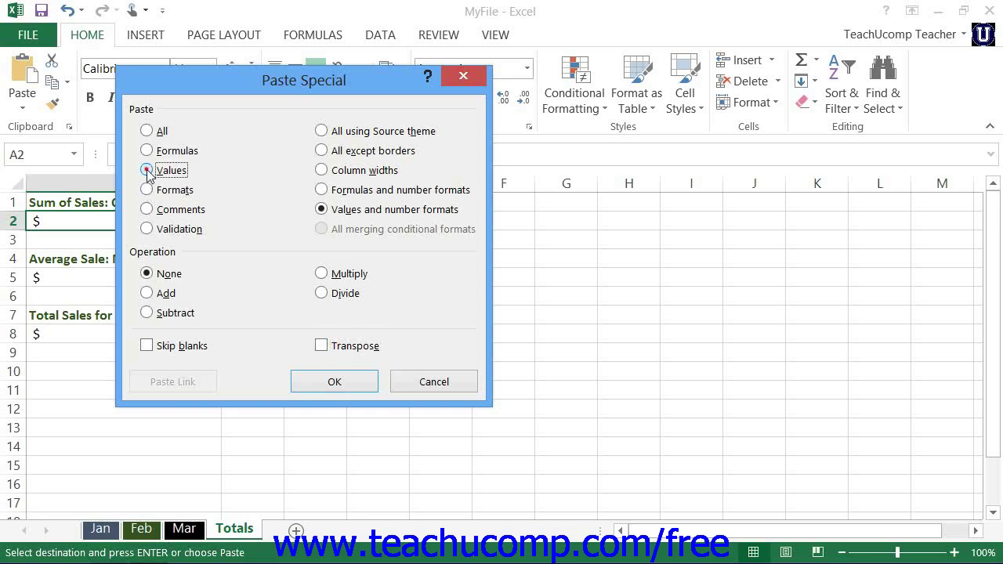
click(147, 293)
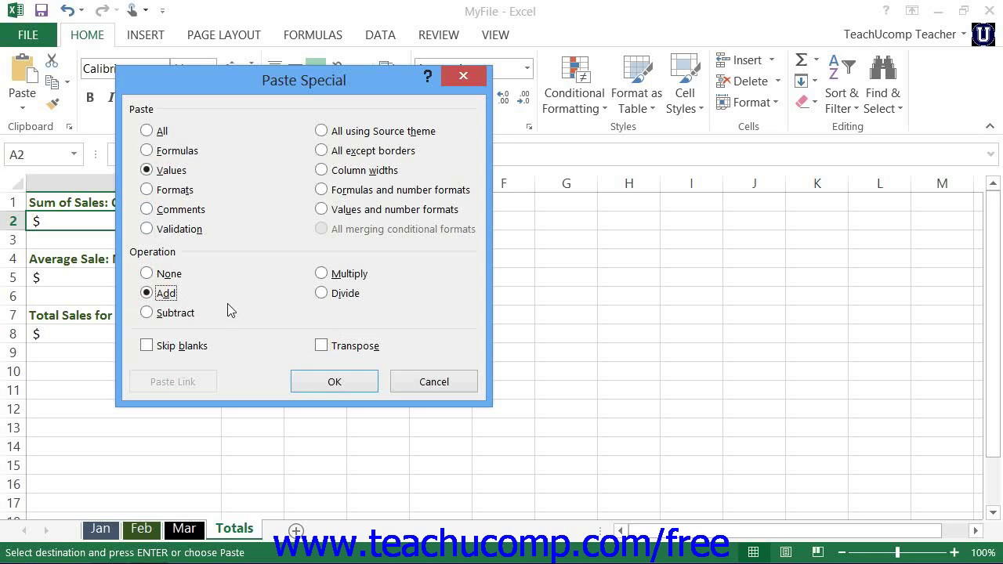
click(313, 383)
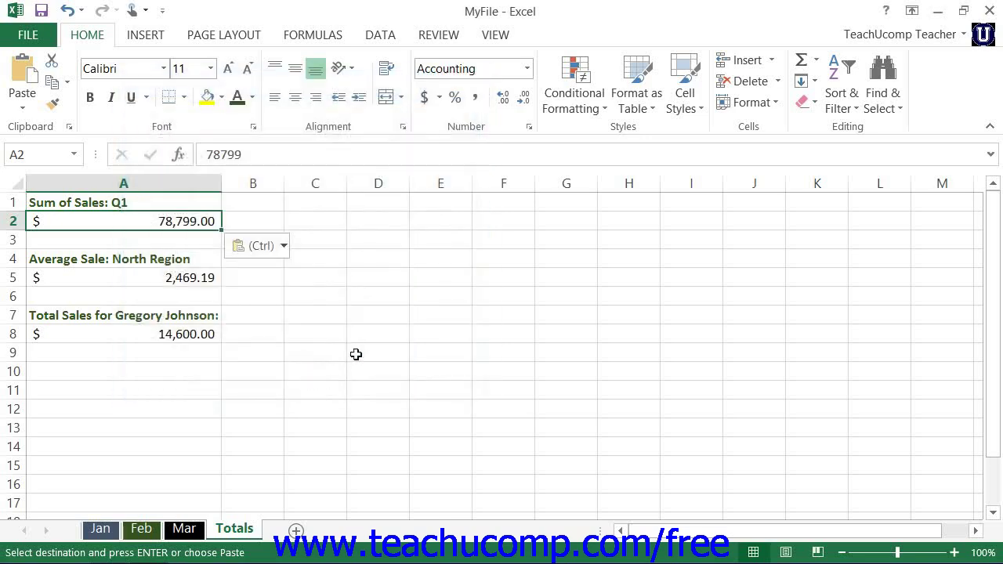